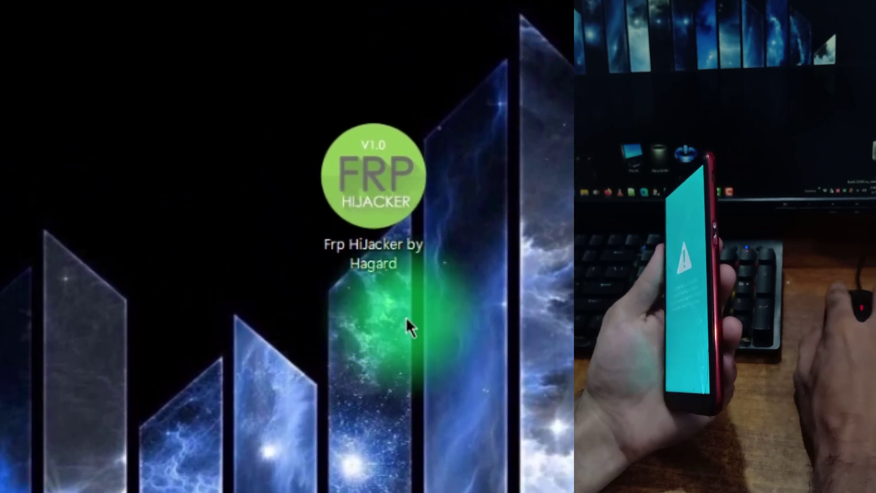
Launch FRP HiJacker and locate SM-J710F in the supported device model list.
left_click(362, 204)
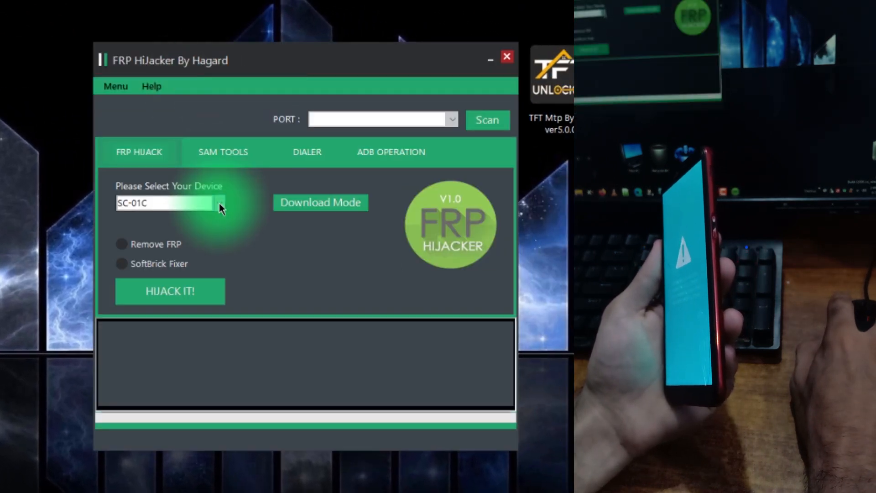
left_click(220, 203)
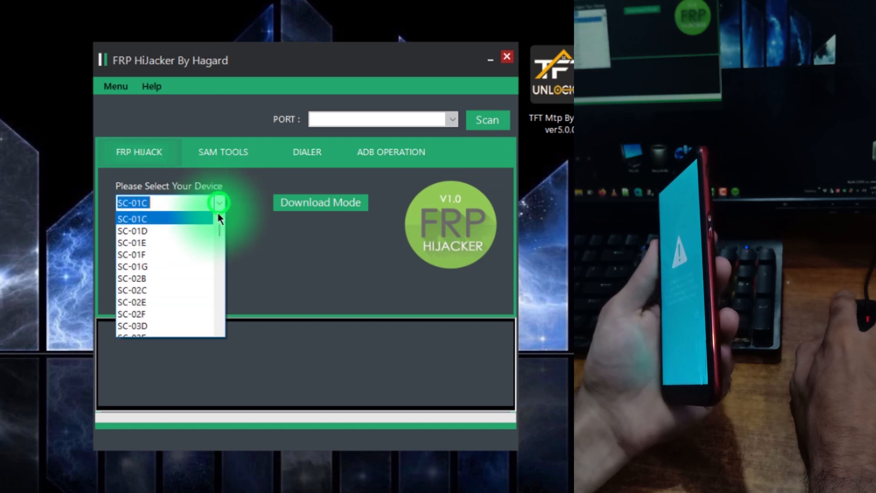
scroll(215, 240, "down", 3)
scroll(214, 240, "down", 10)
scroll(214, 239, "down", 10)
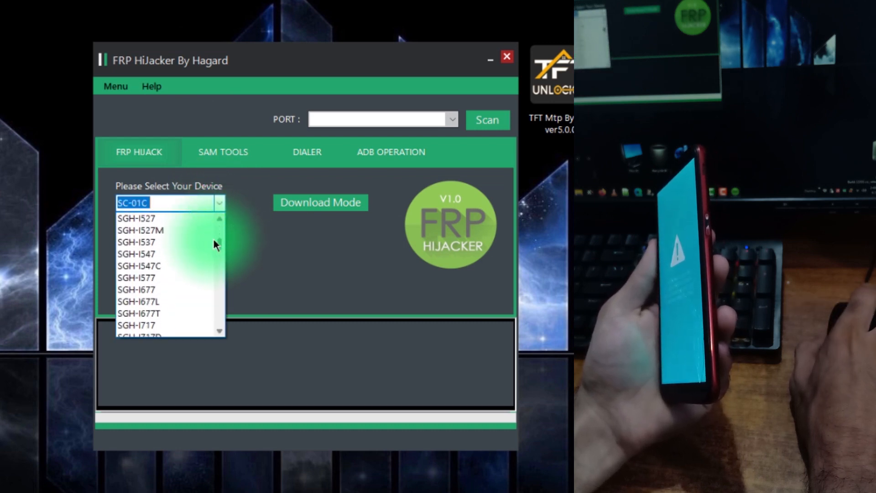
scroll(214, 240, "down", 10)
scroll(214, 241, "down", 10)
scroll(214, 240, "down", 10)
scroll(214, 239, "down", 10)
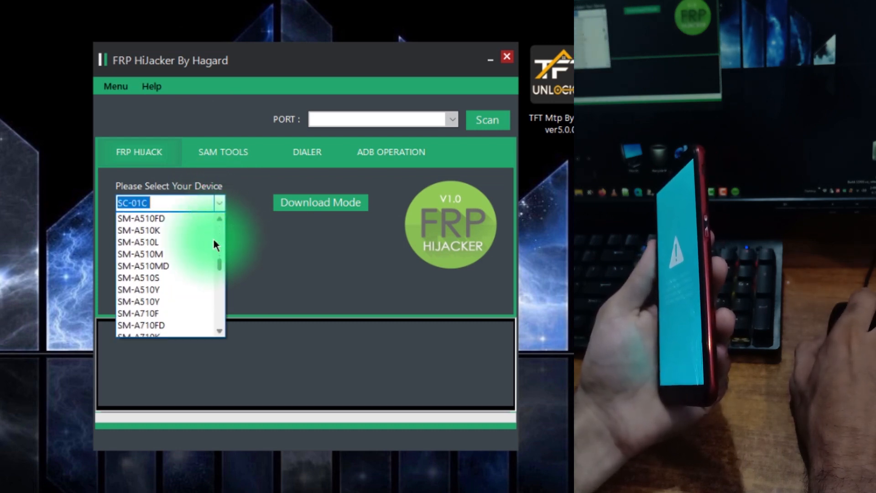
scroll(213, 240, "down", 10)
scroll(214, 240, "down", 10)
scroll(213, 239, "down", 5)
scroll(214, 239, "down", 4)
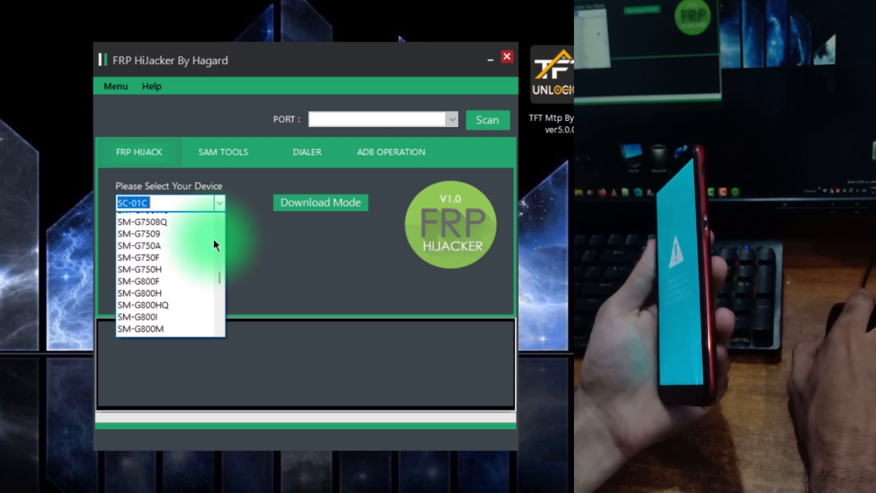
scroll(213, 239, "up", 3)
scroll(214, 240, "up", 6)
scroll(213, 240, "up", 3)
scroll(213, 240, "up", 2)
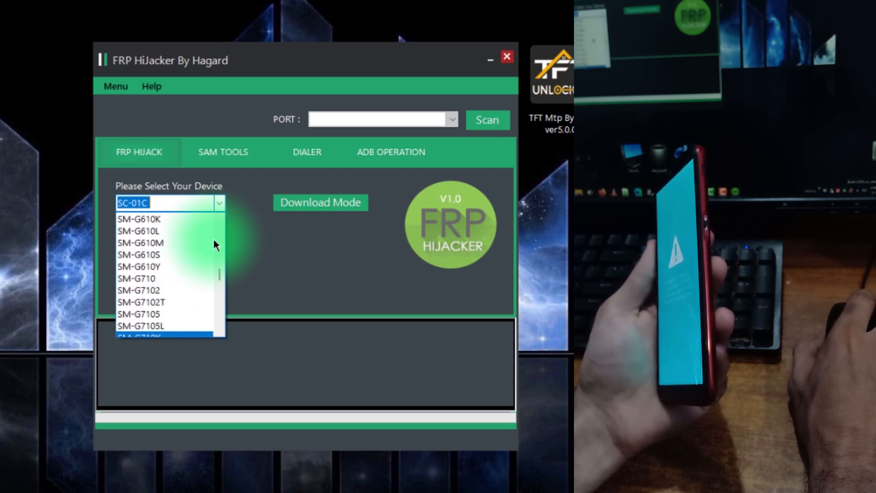
scroll(214, 240, "down", 5)
scroll(213, 240, "down", 1)
scroll(214, 239, "down", 10)
scroll(213, 240, "down", 5)
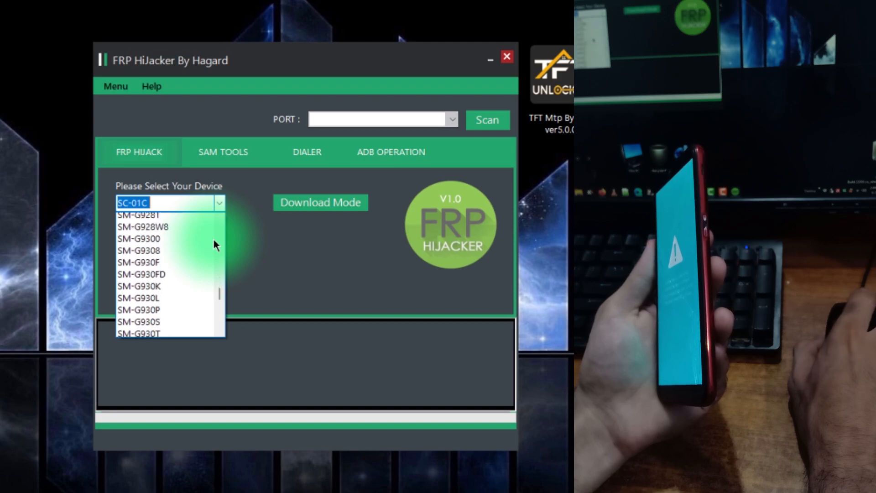
scroll(214, 240, "down", 8)
scroll(214, 240, "down", 5)
scroll(214, 239, "down", 3)
scroll(214, 239, "down", 3)
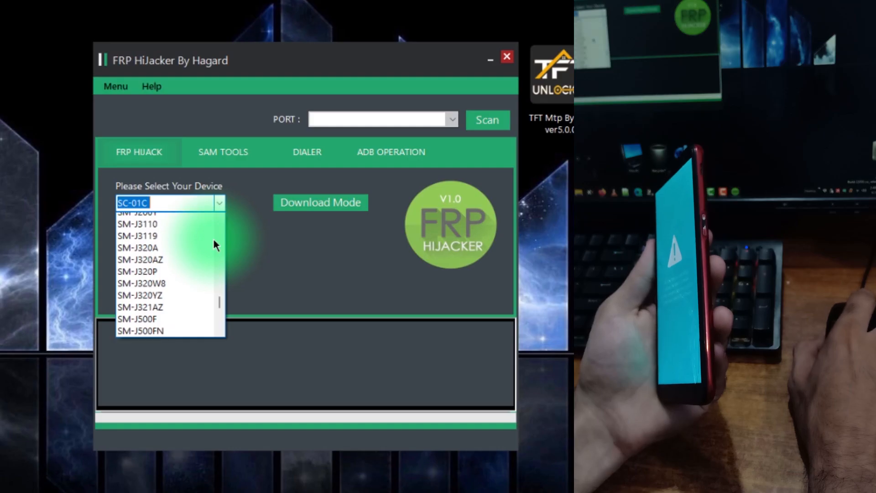
scroll(213, 239, "down", 3)
scroll(214, 240, "down", 2)
scroll(213, 239, "down", 3)
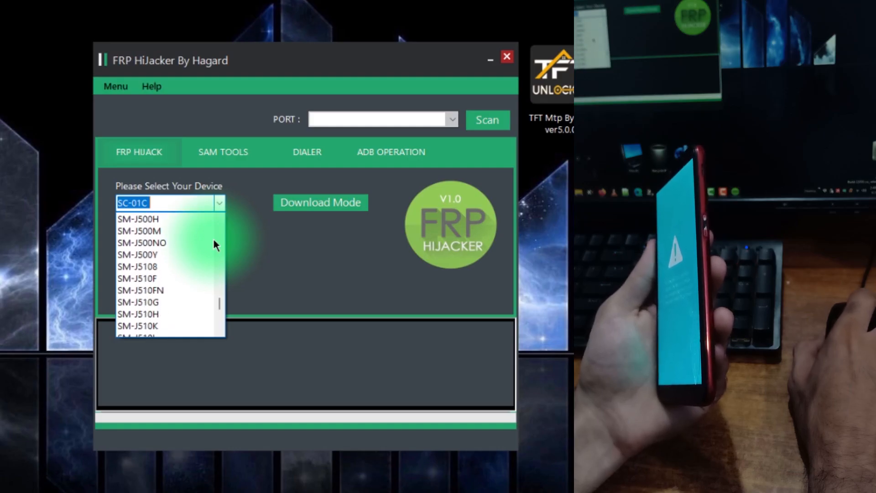
scroll(214, 241, "down", 3)
scroll(214, 240, "down", 2)
scroll(214, 239, "down", 2)
scroll(213, 240, "down", 1)
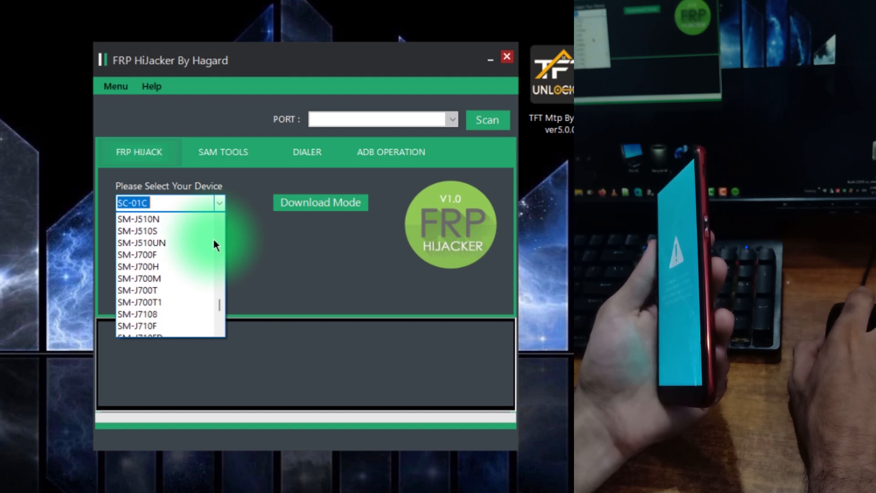
scroll(214, 240, "down", 2)
scroll(214, 240, "down", 1)
scroll(214, 240, "down", 2)
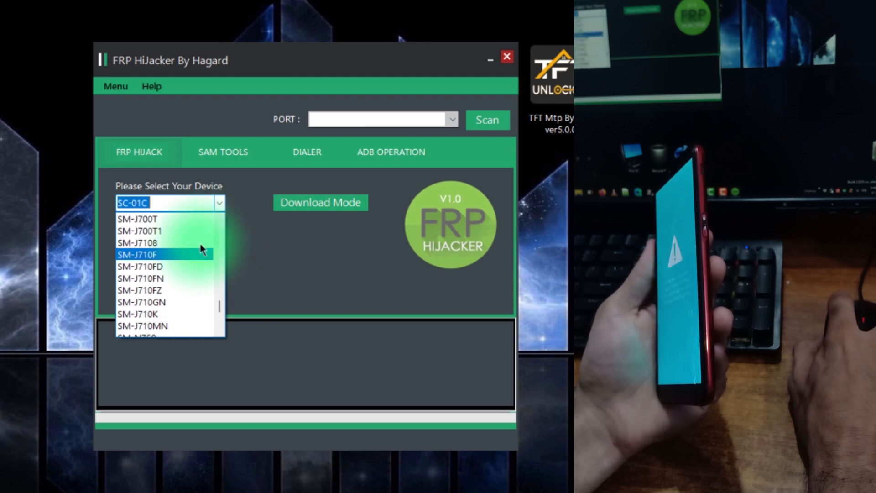
left_click(199, 249)
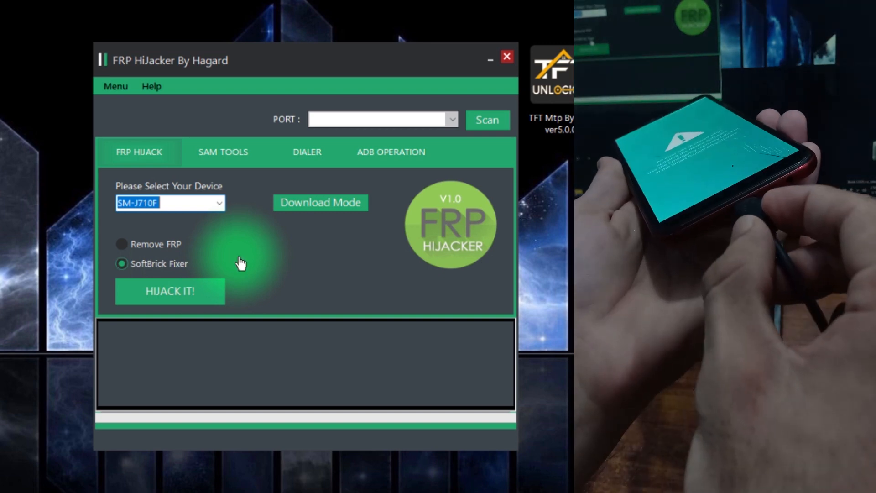
Scan for the connected phone and select its COM4 Mobile USB Modem port.
left_click(479, 120)
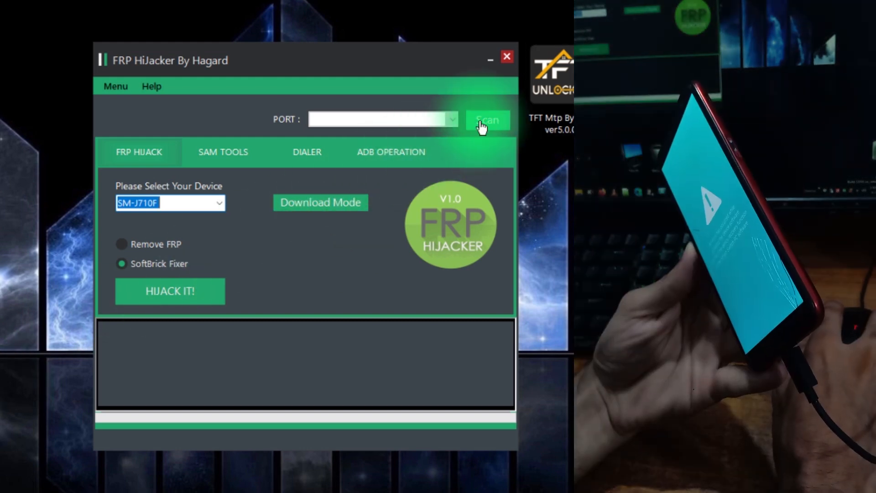
left_click(450, 119)
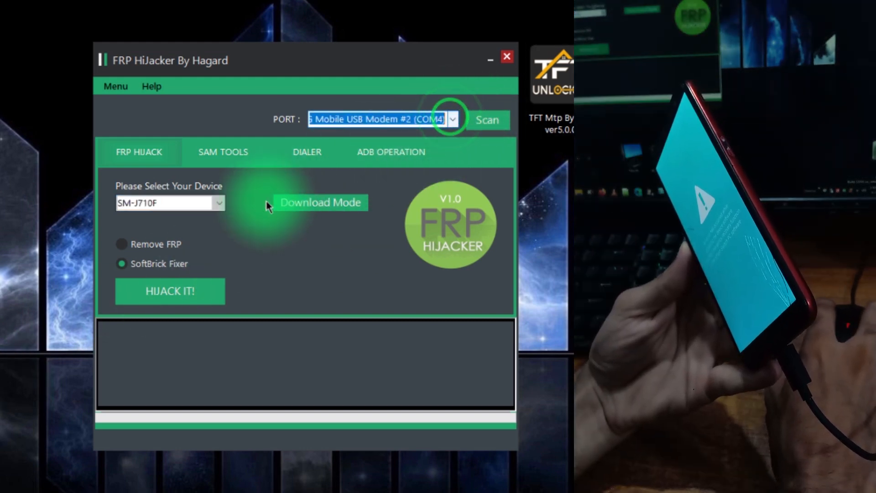